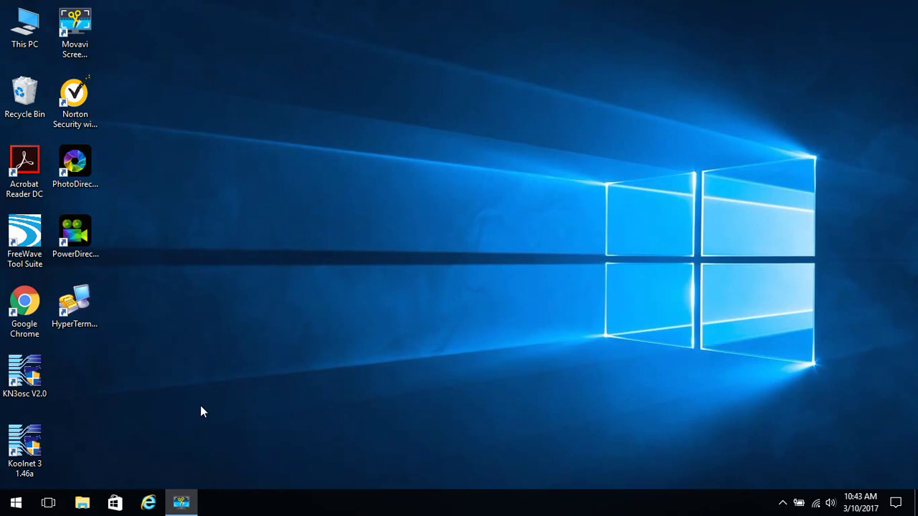
Step: Try launching Koolnet 3 from the desktop, dismiss the registry and file permission errors, and exit the program
double_click(24, 446)
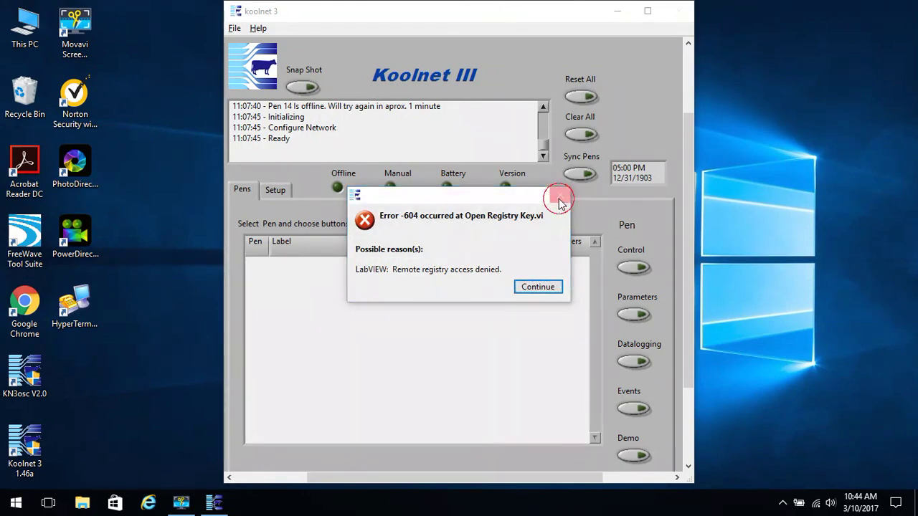
left_click(540, 288)
left_click(539, 288)
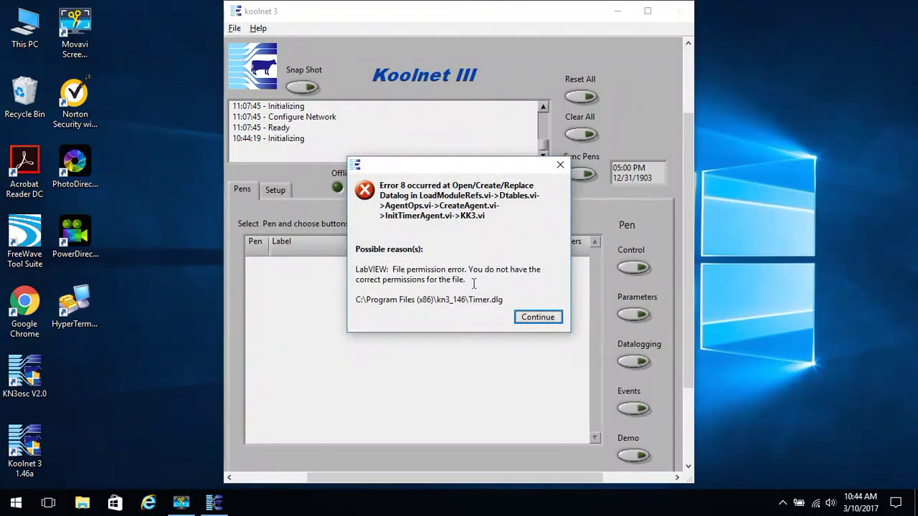
left_click(534, 320)
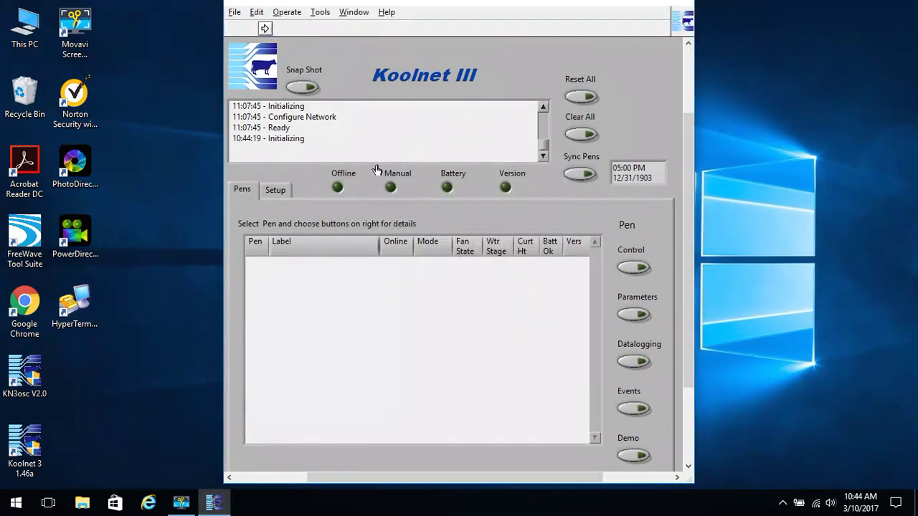
left_click(236, 12)
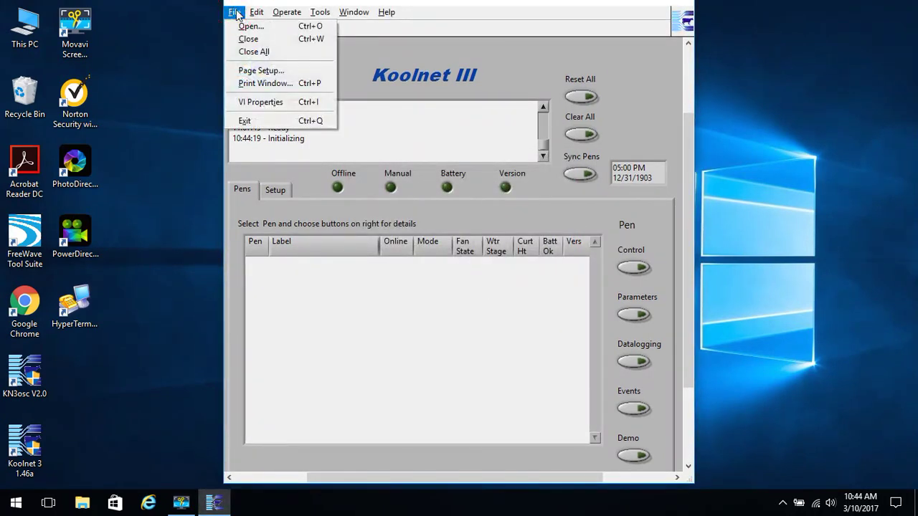
left_click(251, 124)
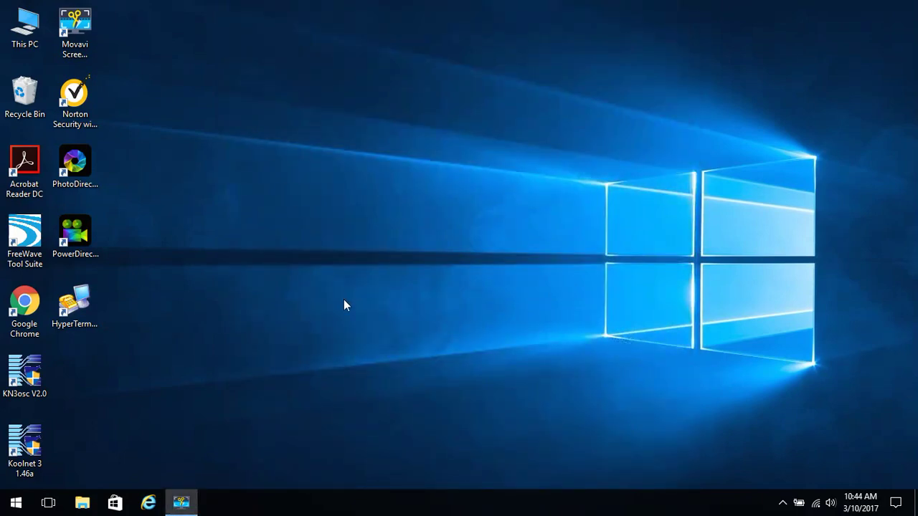
Step: Set the Koolnet 3 application file in the kn3_146 folder to run as an administrator
right_click(26, 446)
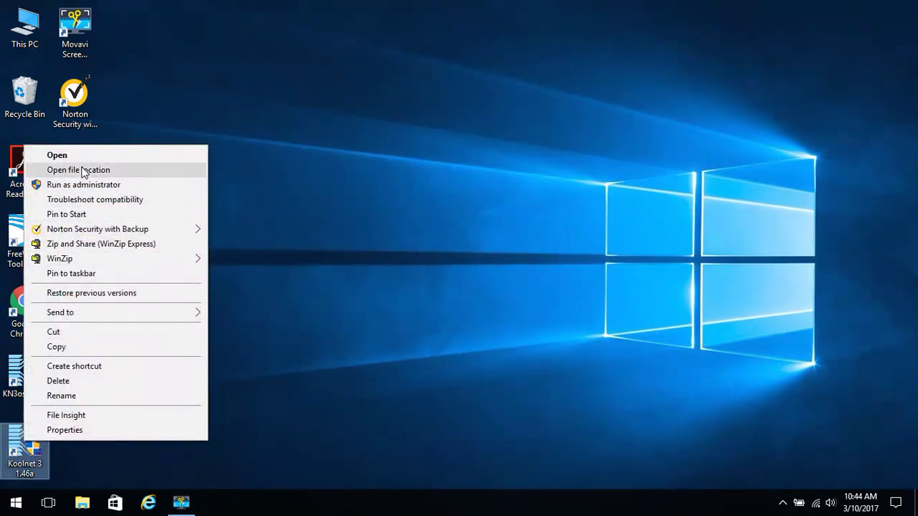
left_click(81, 173)
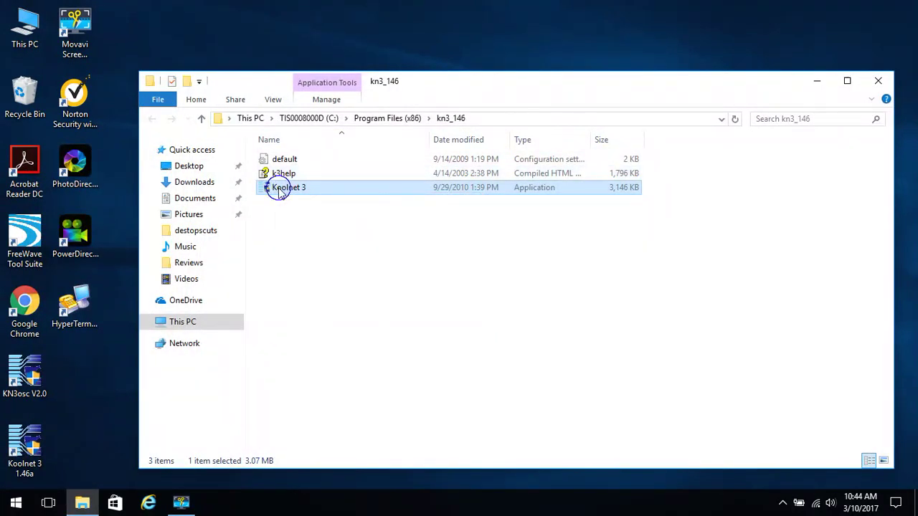
right_click(279, 190)
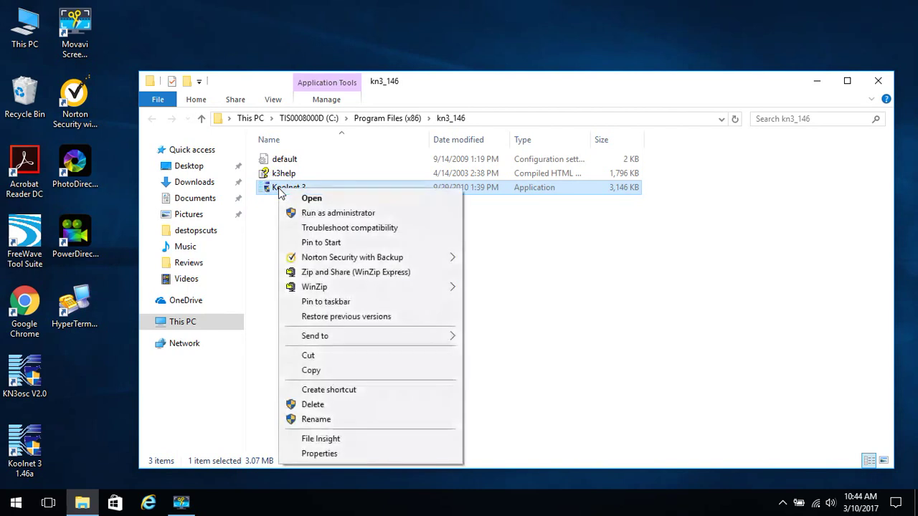
left_click(315, 453)
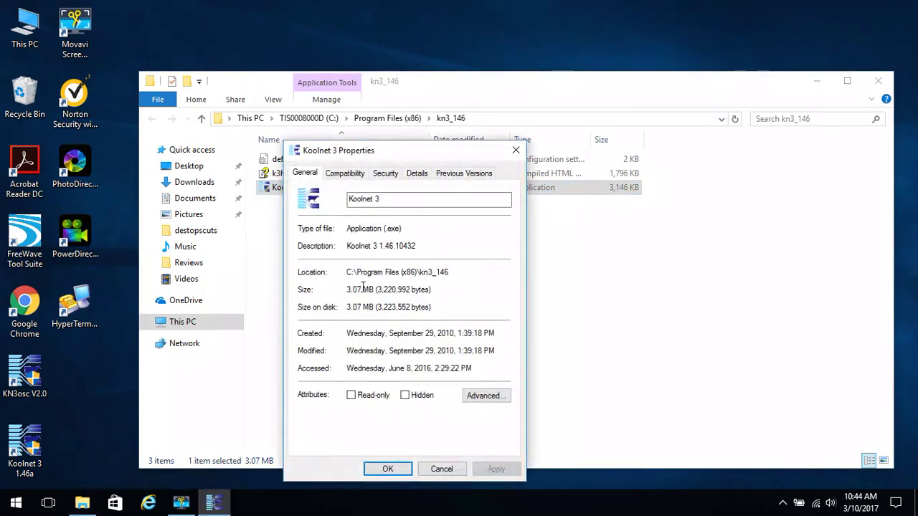
left_click(345, 174)
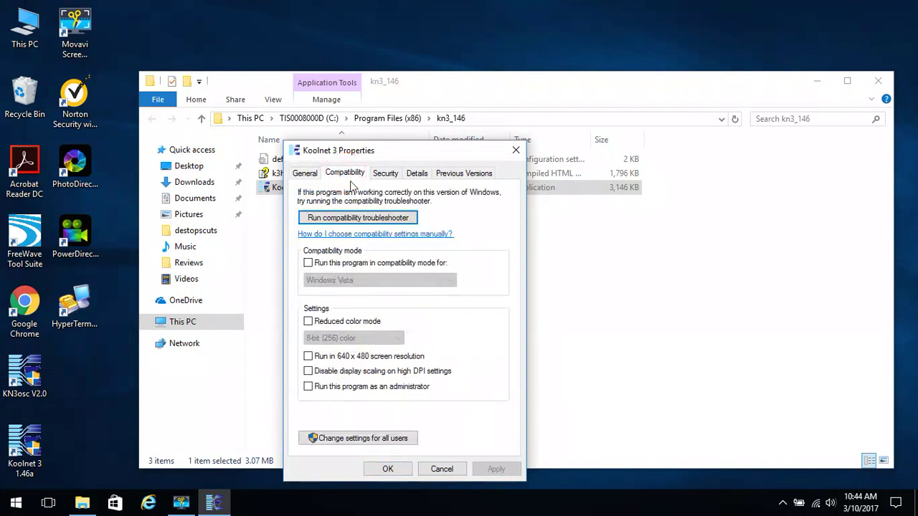
left_click(309, 388)
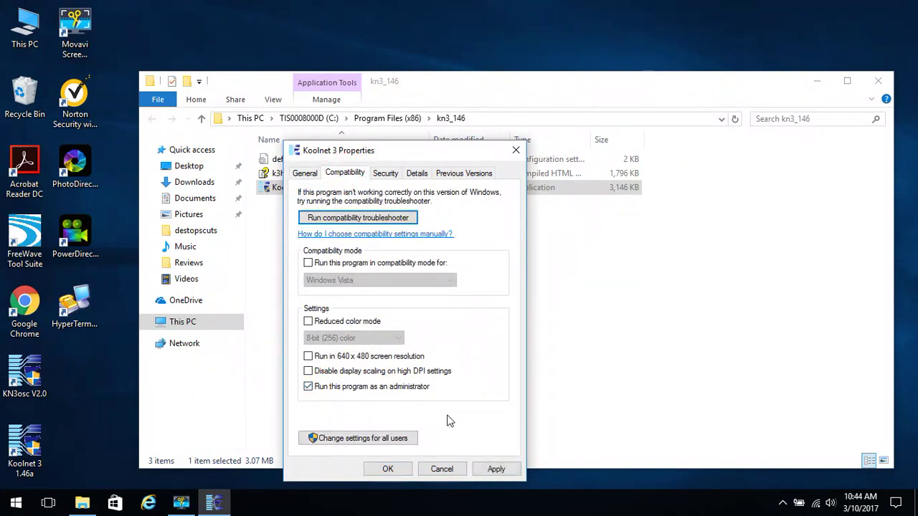
left_click(496, 471)
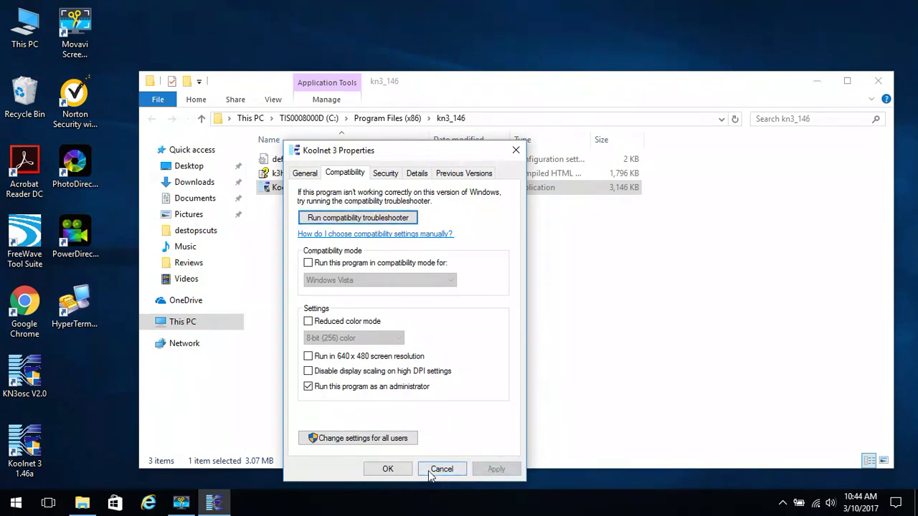
left_click(395, 471)
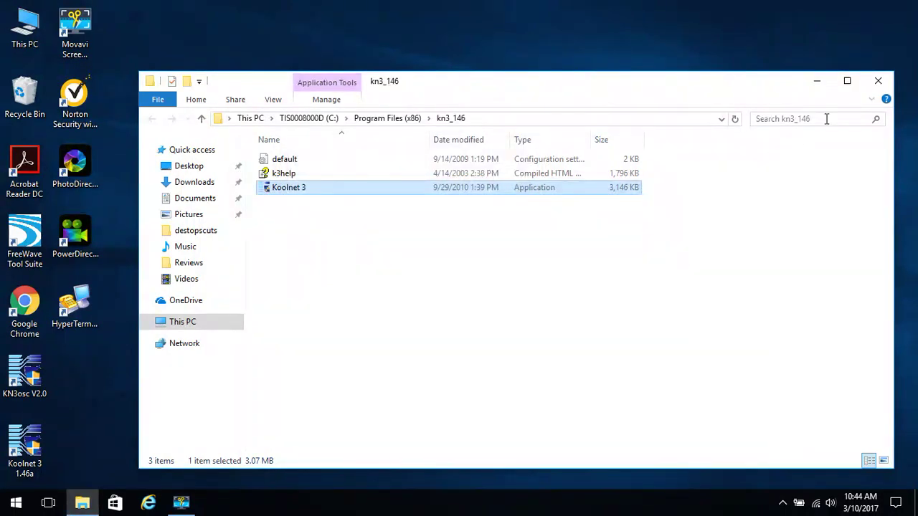
left_click(880, 81)
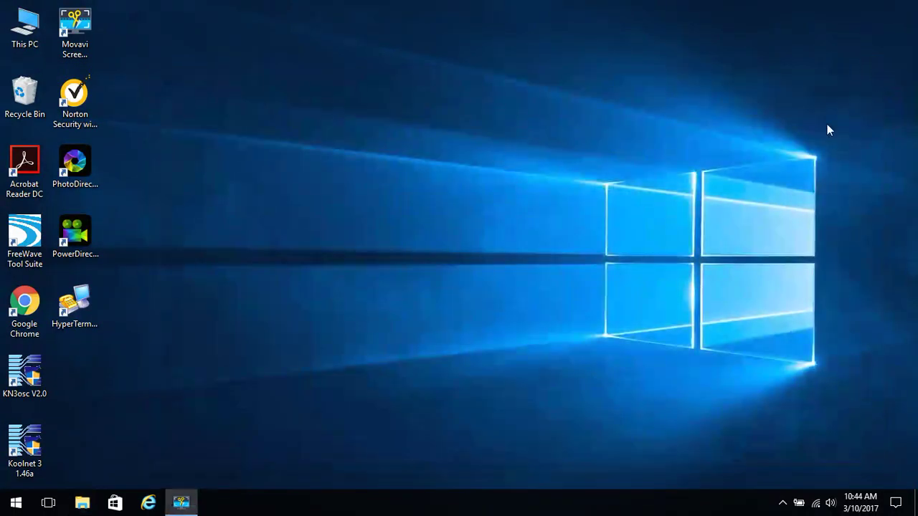
Step: Relaunch Koolnet 3 to test it, dismiss the VISA serial port error, and exit the program
double_click(21, 444)
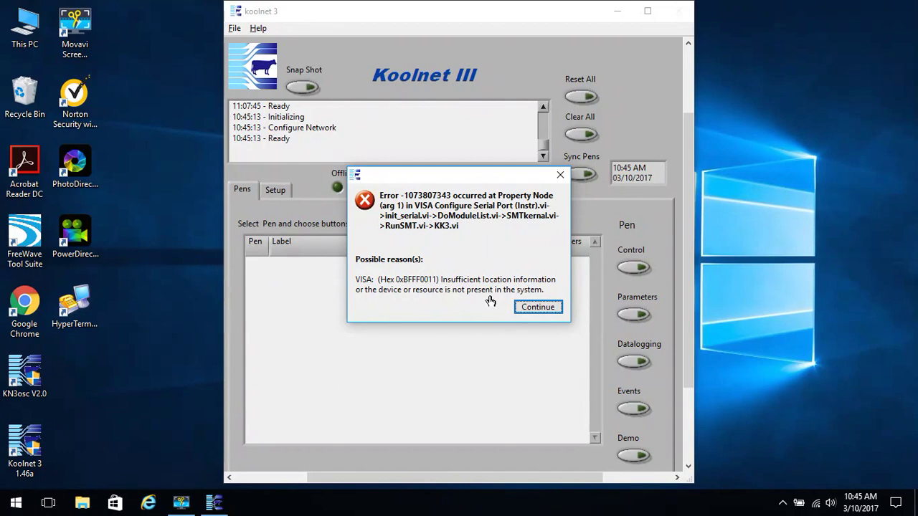
left_click(537, 307)
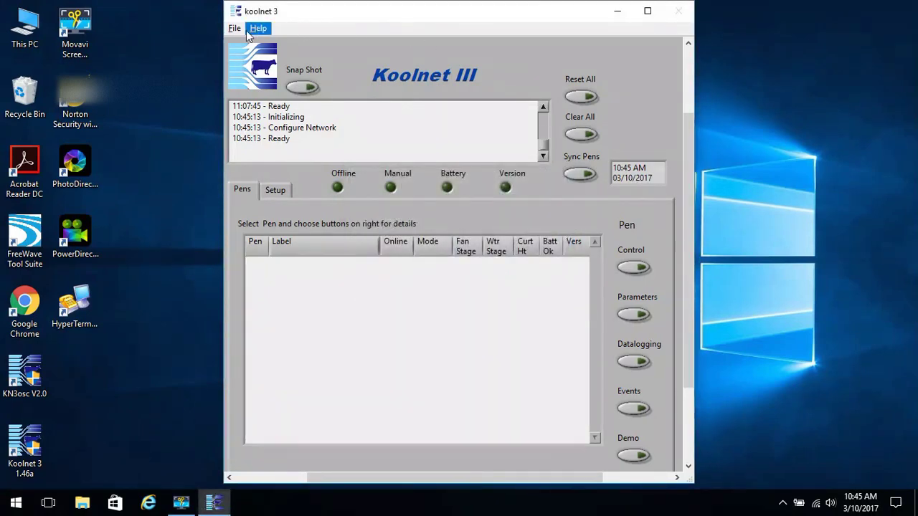
left_click(234, 28)
left_click(247, 42)
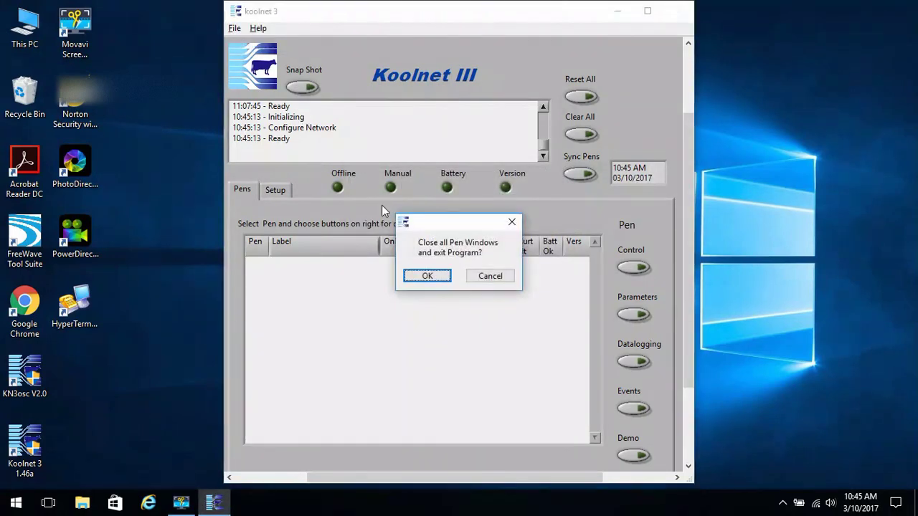
left_click(425, 279)
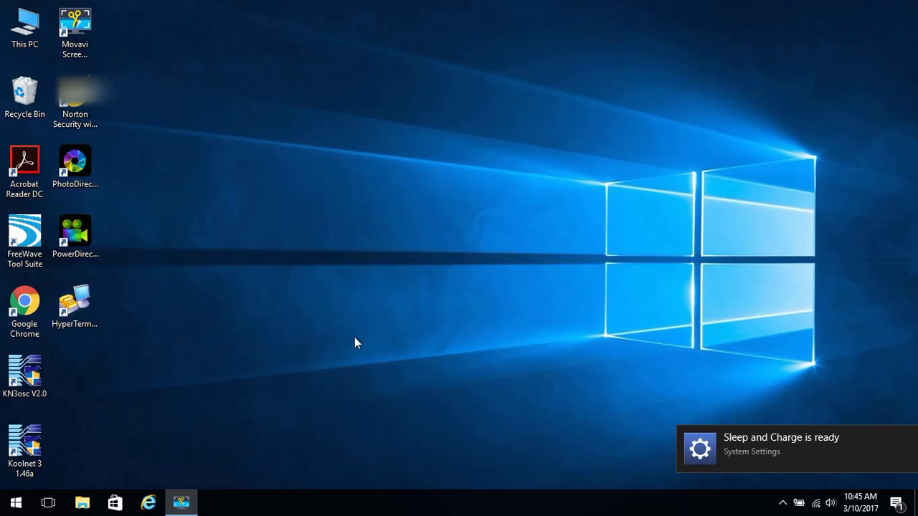
Step: Check in Device Manager which COM port the USB serial port uses, and close it
right_click(15, 510)
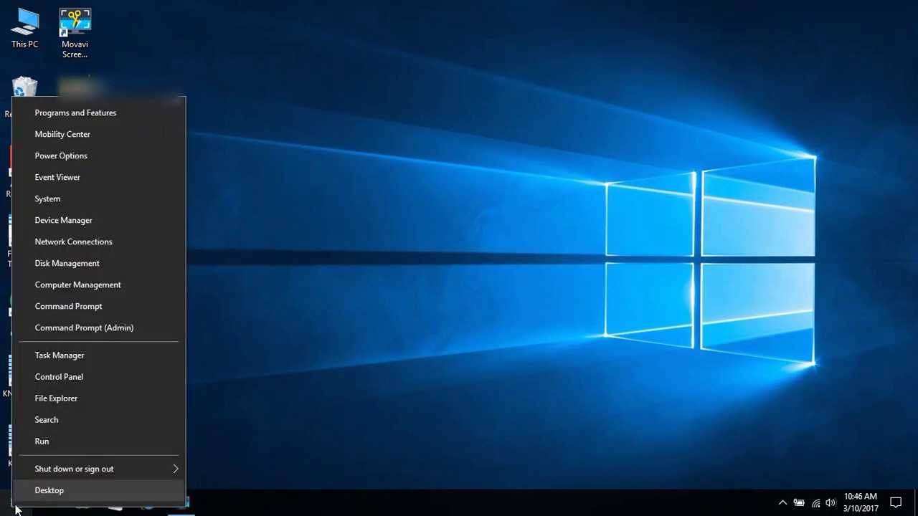
left_click(66, 221)
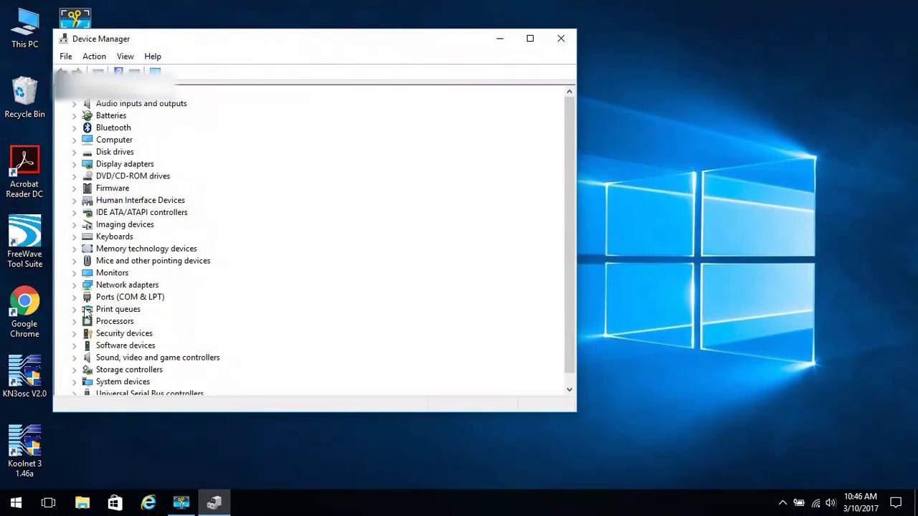
left_click(75, 297)
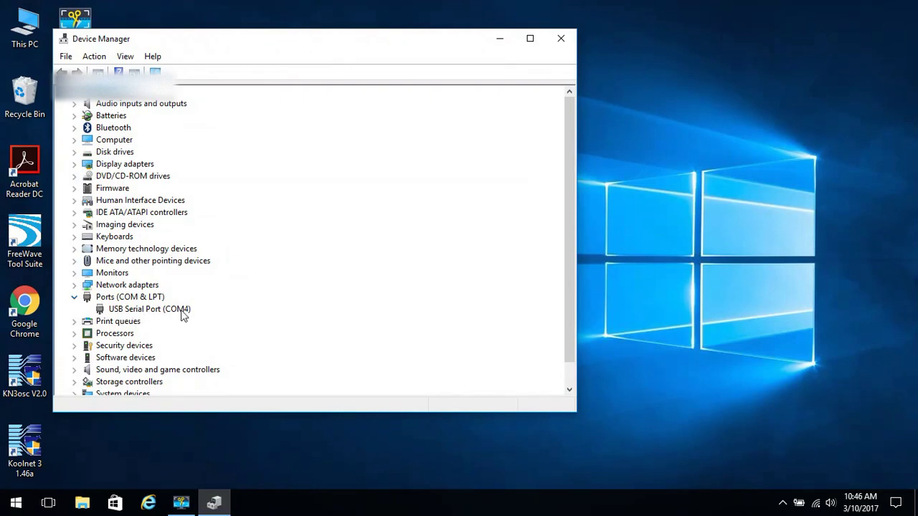
left_click(560, 39)
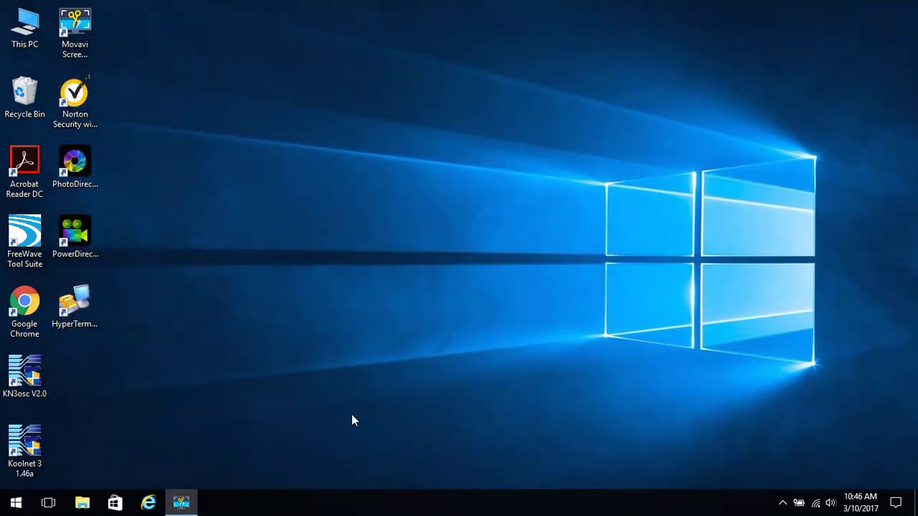
Step: View Device Manager through the system properties of This PC, and close both windows
right_click(27, 27)
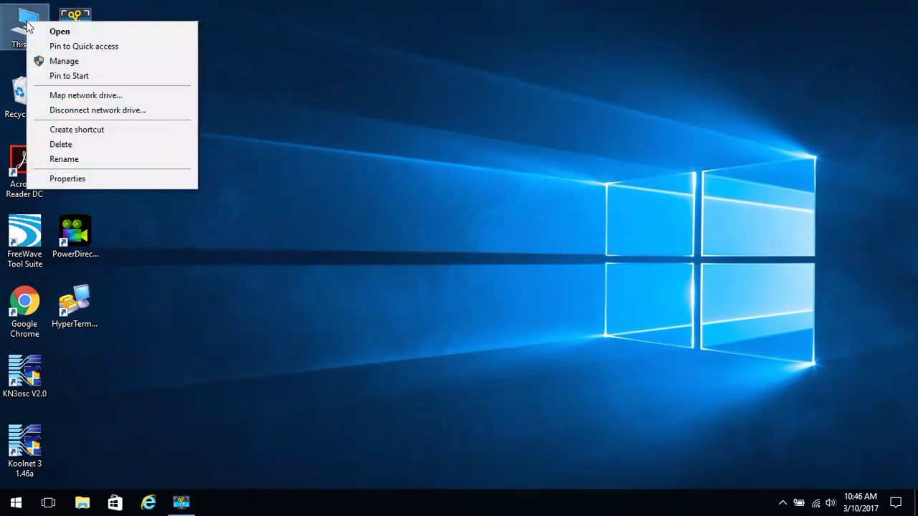
left_click(73, 179)
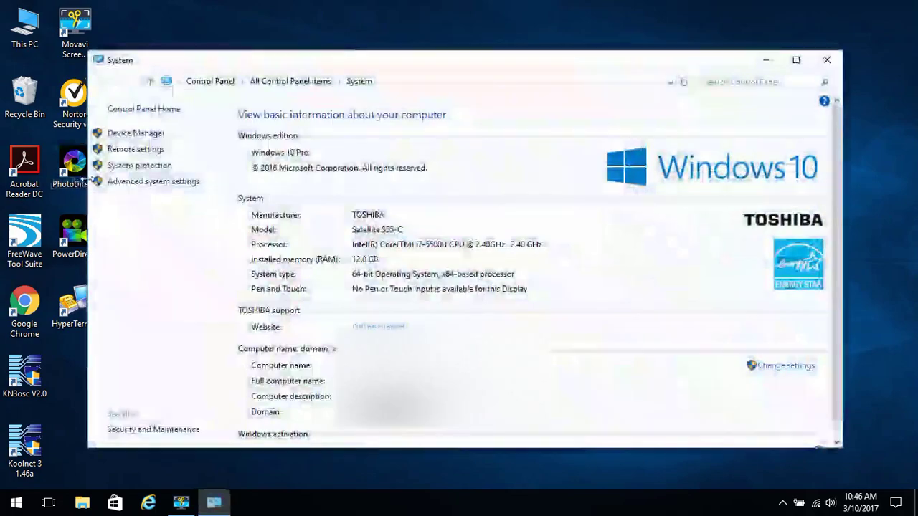
left_click(144, 135)
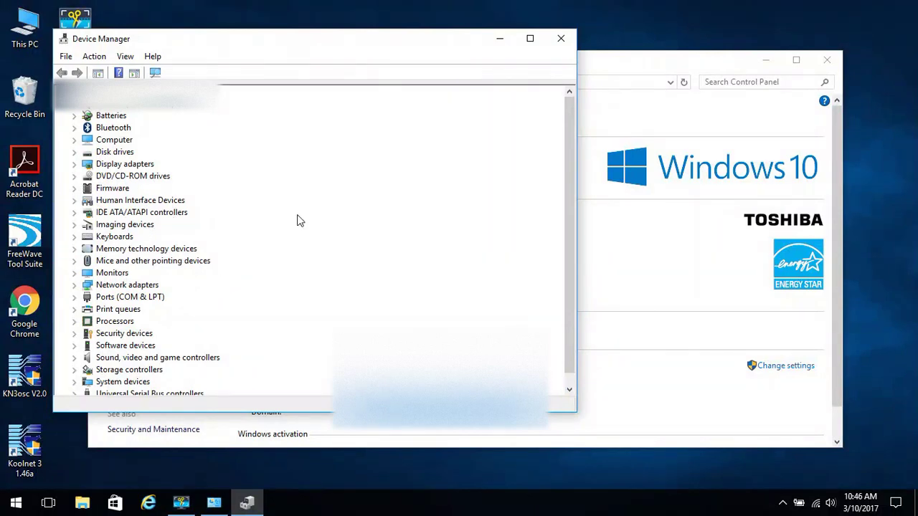
left_click(561, 40)
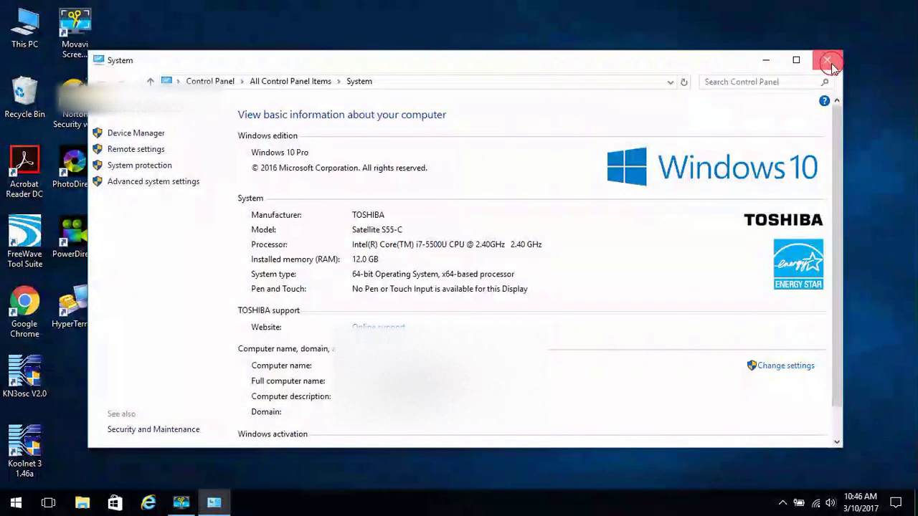
left_click(827, 59)
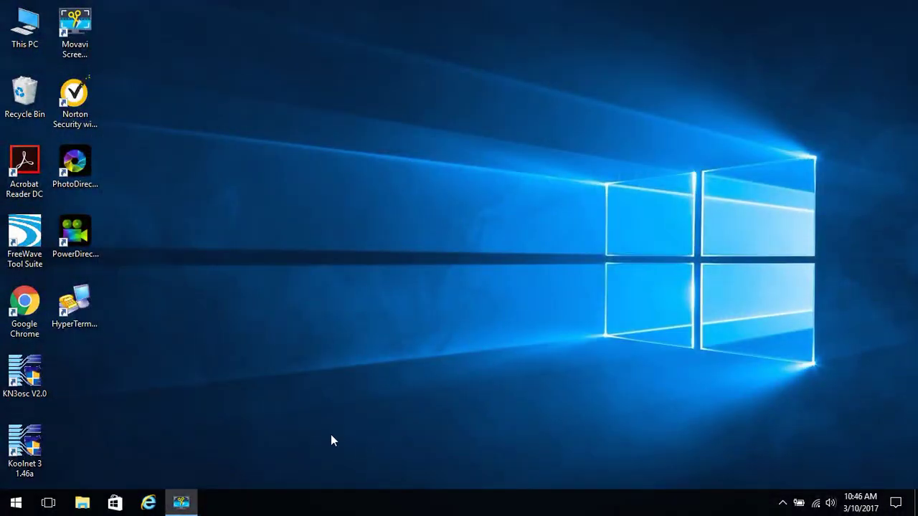
Step: Launch Koolnet 3, dismiss the serial port error, and configure the network setup with Comm Port 4
double_click(24, 447)
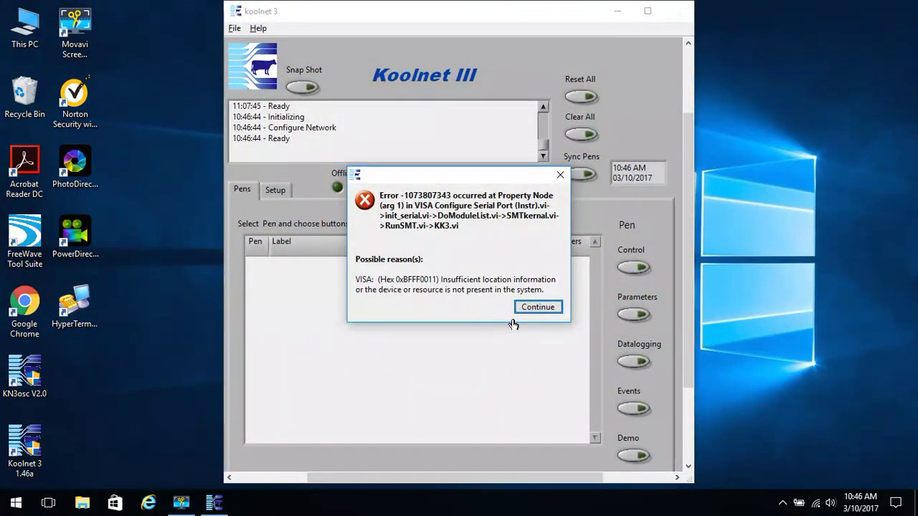
left_click(539, 311)
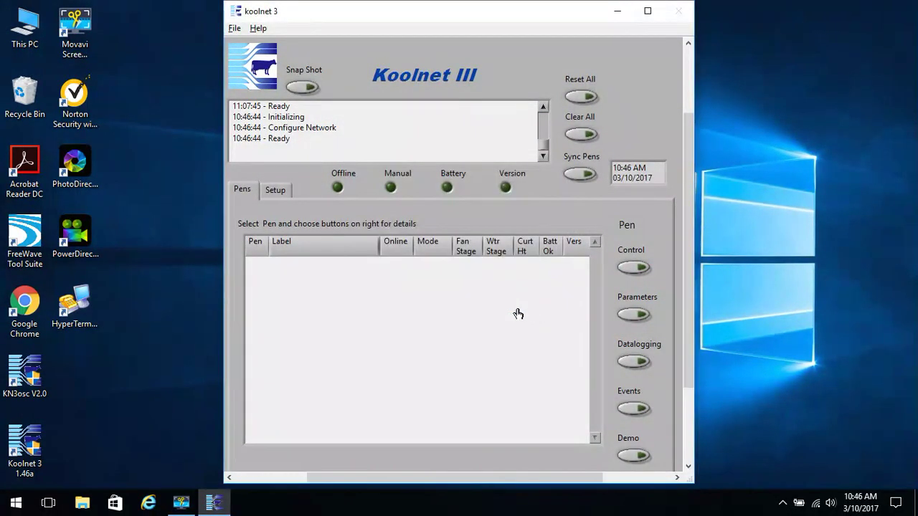
left_click(276, 191)
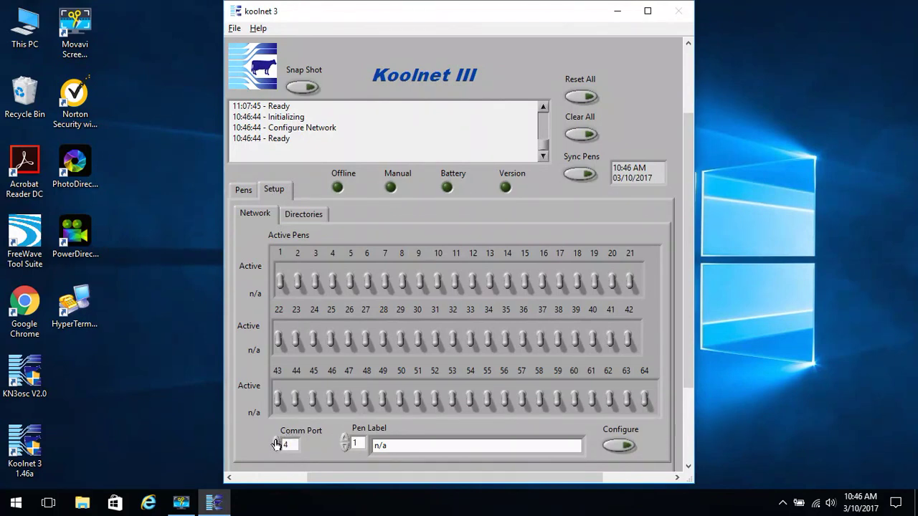
left_click(618, 447)
left_click(452, 278)
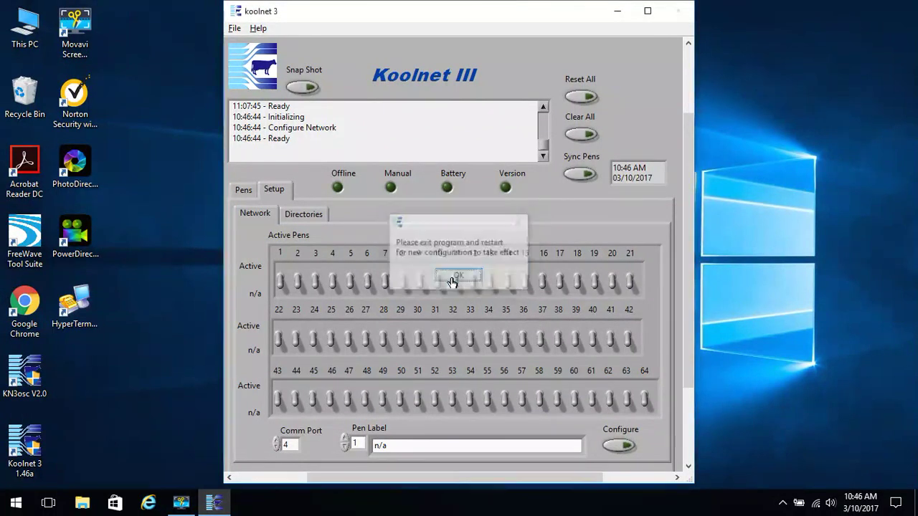
Step: Exit and relaunch Koolnet 3 to load the new configuration, and open its network setup
left_click(235, 29)
left_click(244, 42)
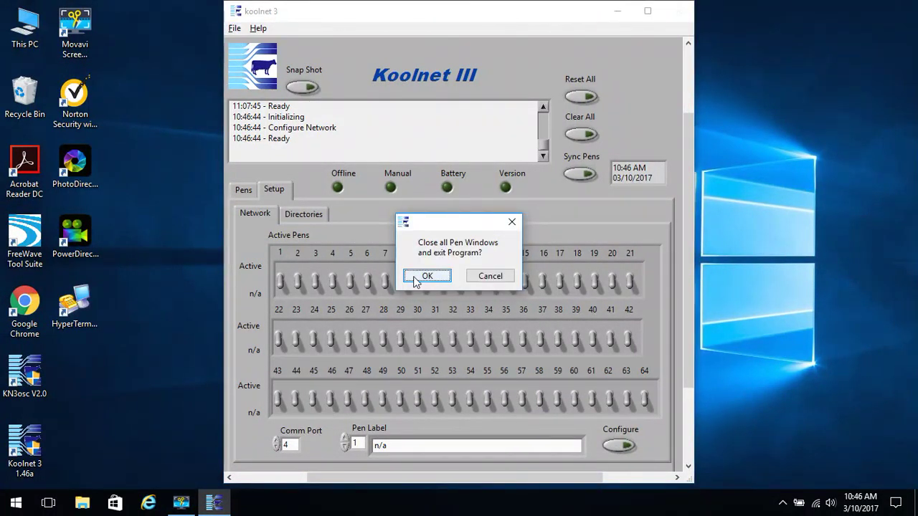
left_click(423, 277)
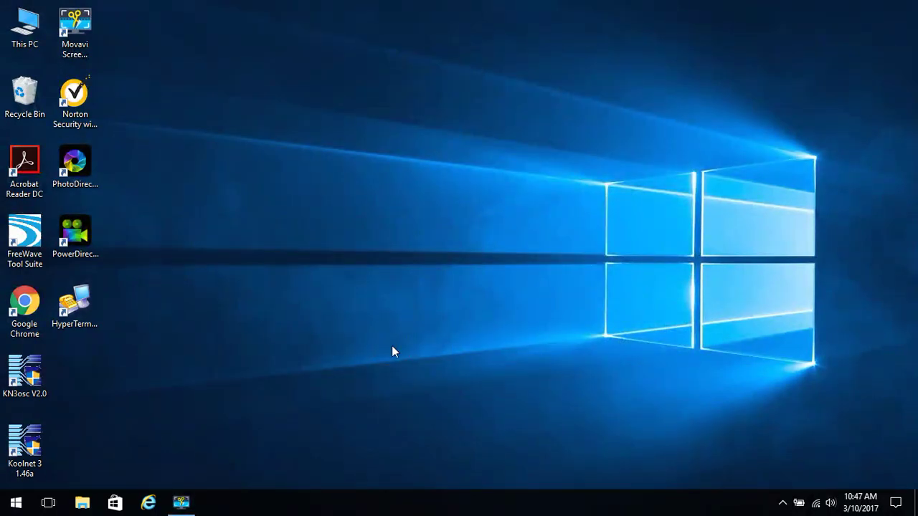
double_click(32, 451)
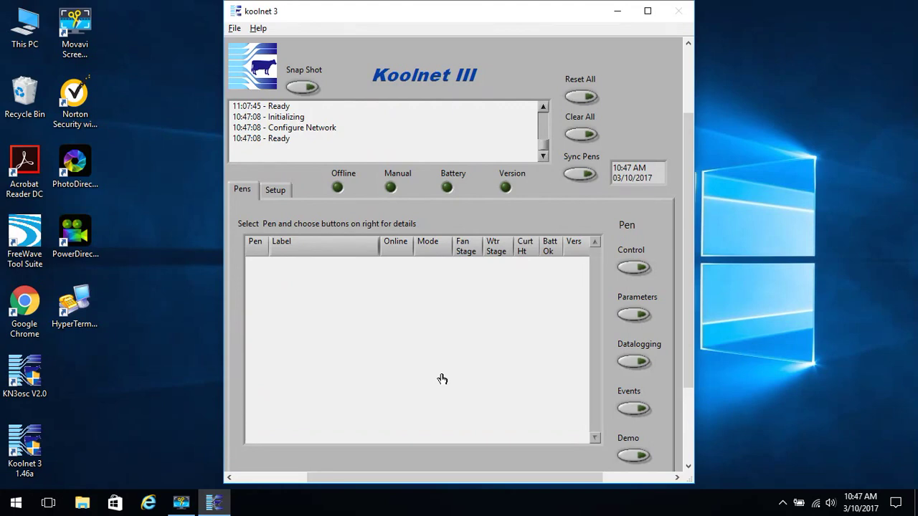
left_click(273, 193)
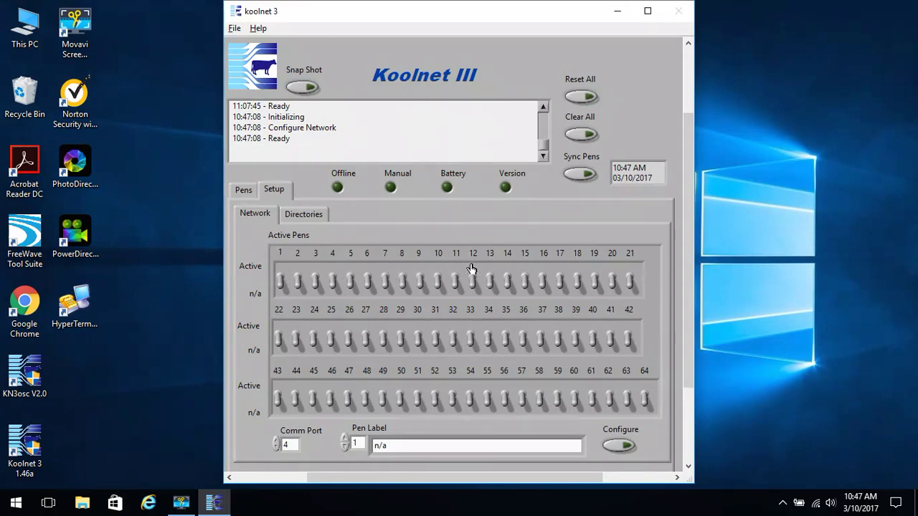
Step: Set pens 1 to 4 as active in the network setup, apply the configuration, and dismiss the restart notice
left_click(280, 284)
left_click(298, 283)
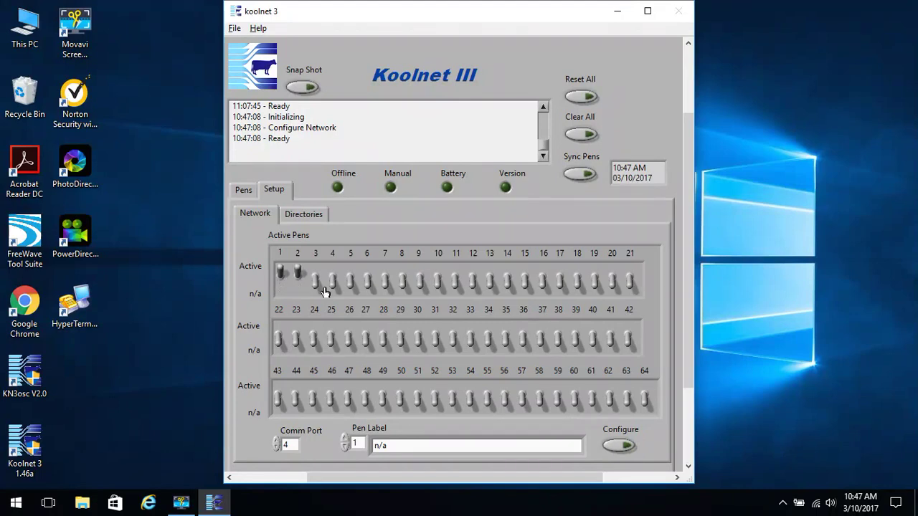
left_click(315, 285)
left_click(333, 284)
left_click(615, 448)
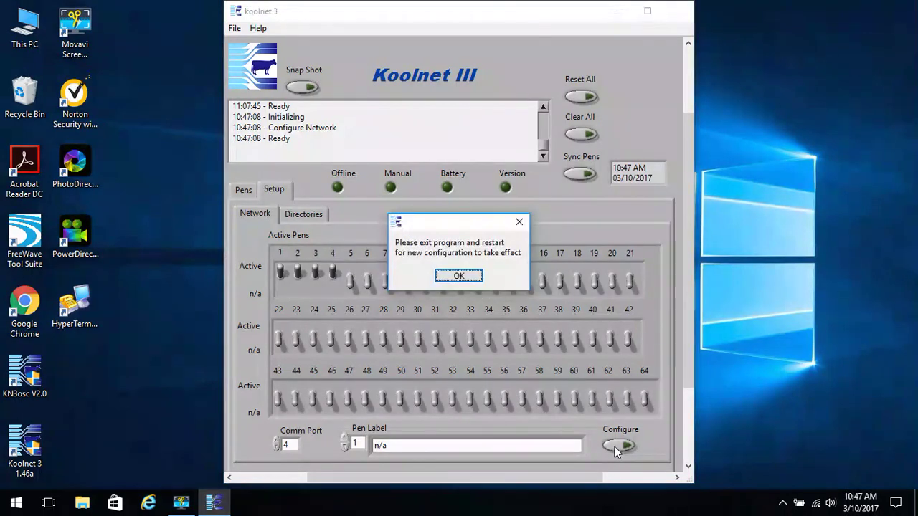
left_click(459, 277)
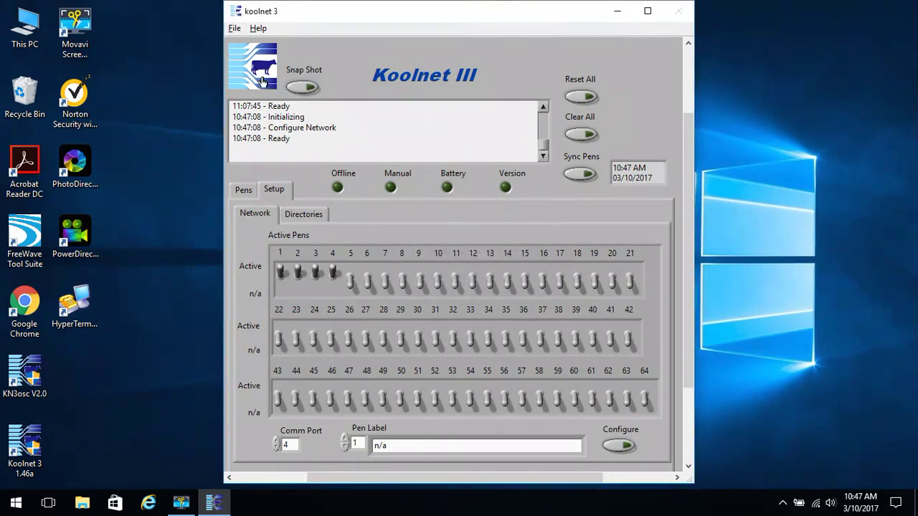
Step: Exit Koolnet 3 and start it again with administrator permission to load the active pens
left_click(236, 29)
left_click(244, 44)
left_click(427, 276)
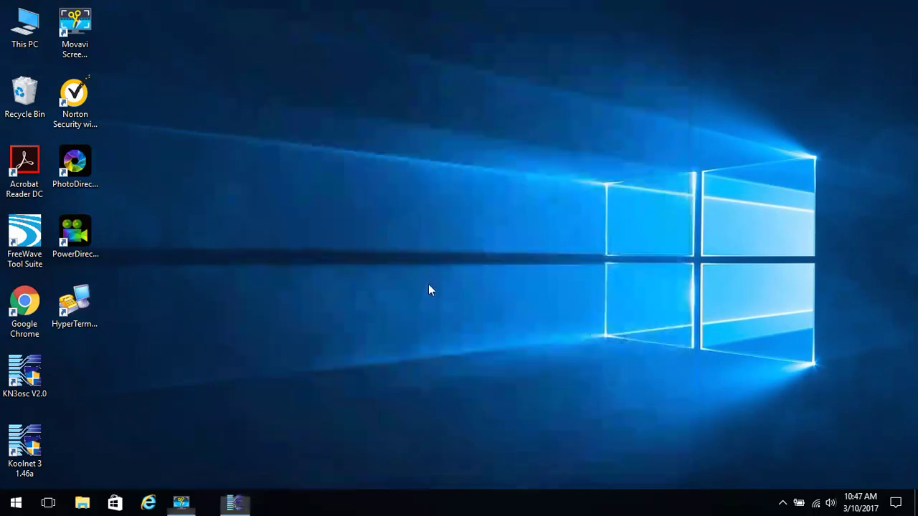
double_click(23, 447)
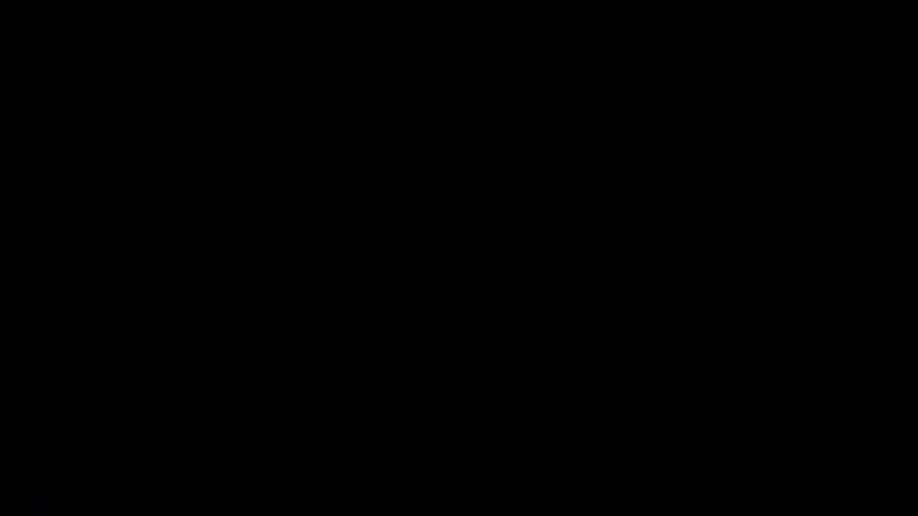
left_click(397, 349)
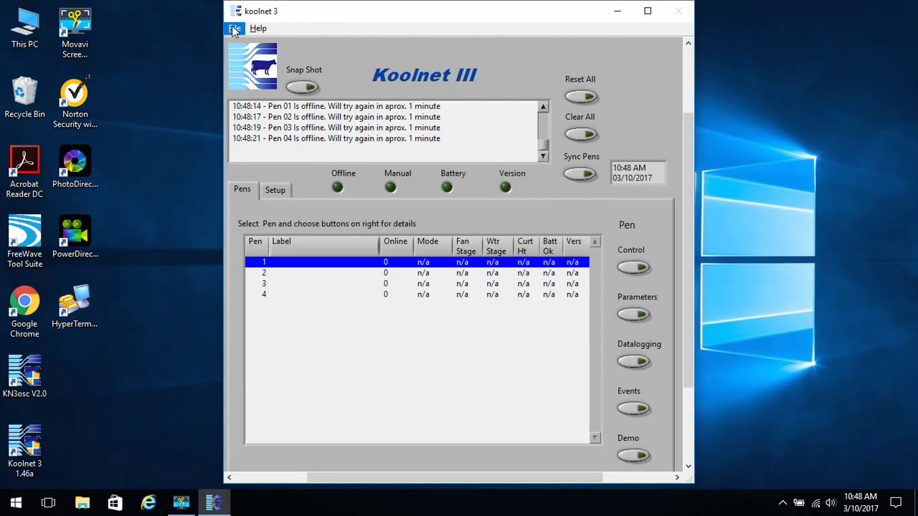
Step: Exit Koolnet 3 and close all pen windows
left_click(234, 30)
left_click(246, 42)
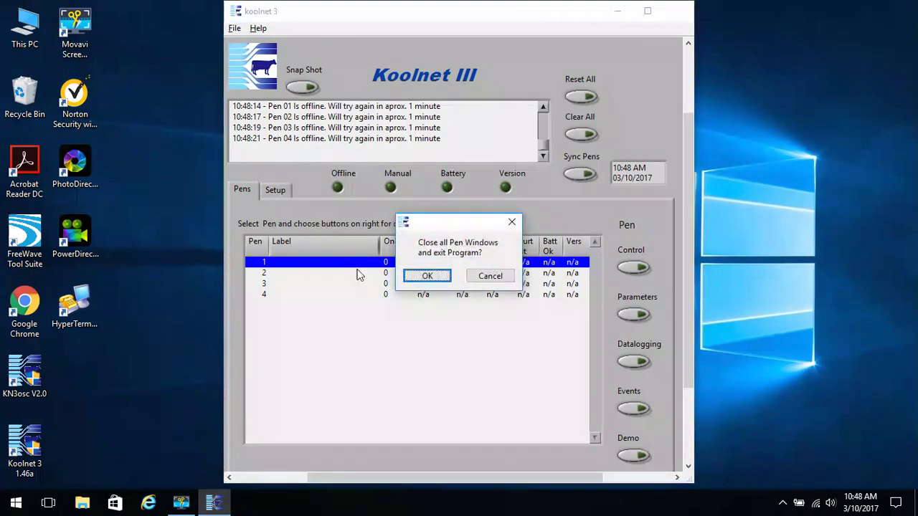